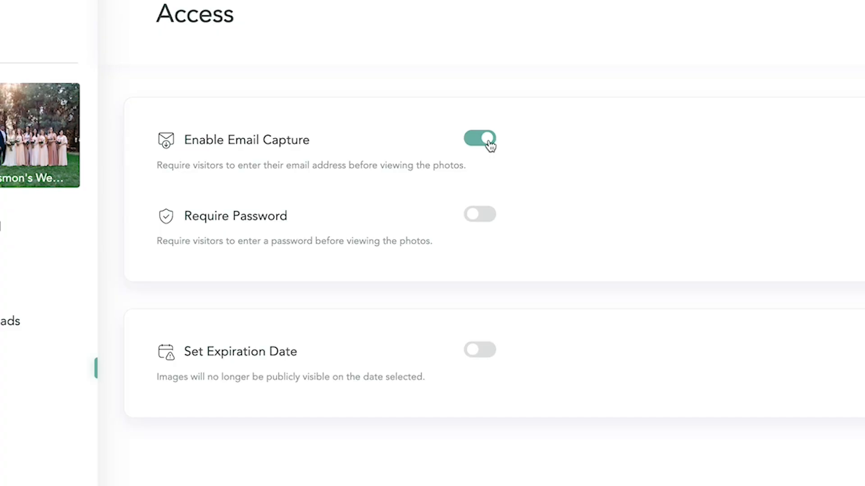
Step: Require a password for viewing the gallery photos and generate a random gallery password
scroll(468, 142, down, 1)
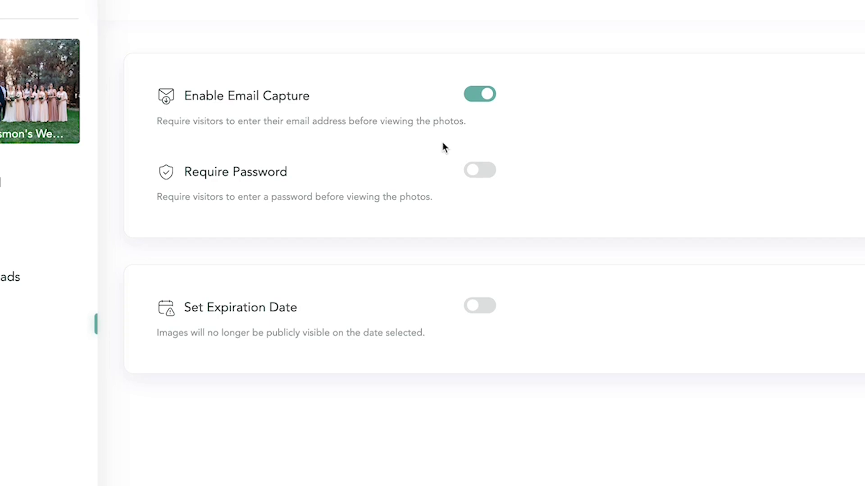
click(485, 176)
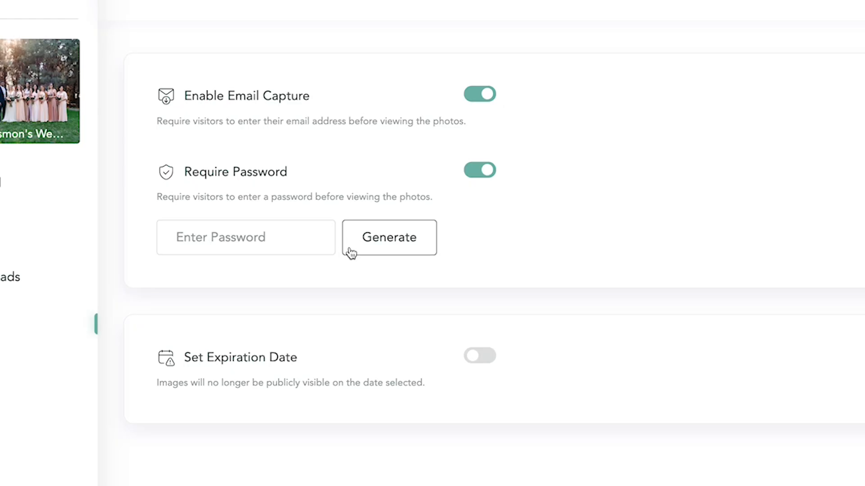
click(398, 251)
click(398, 251)
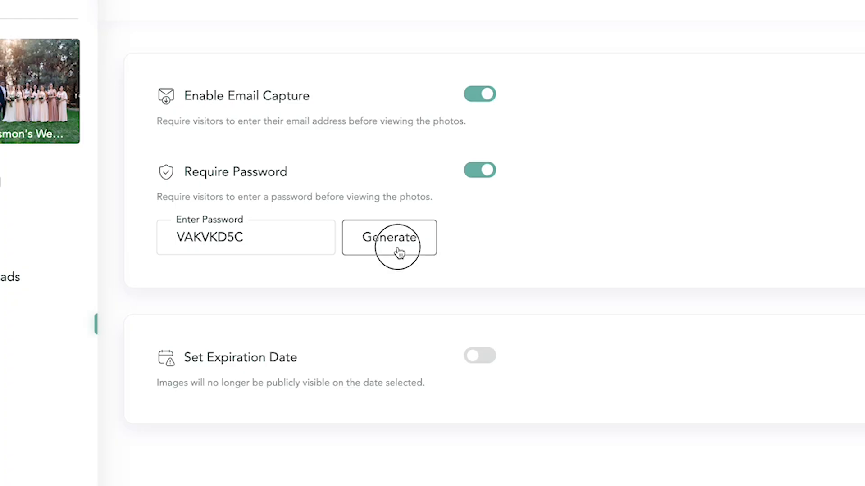
click(399, 252)
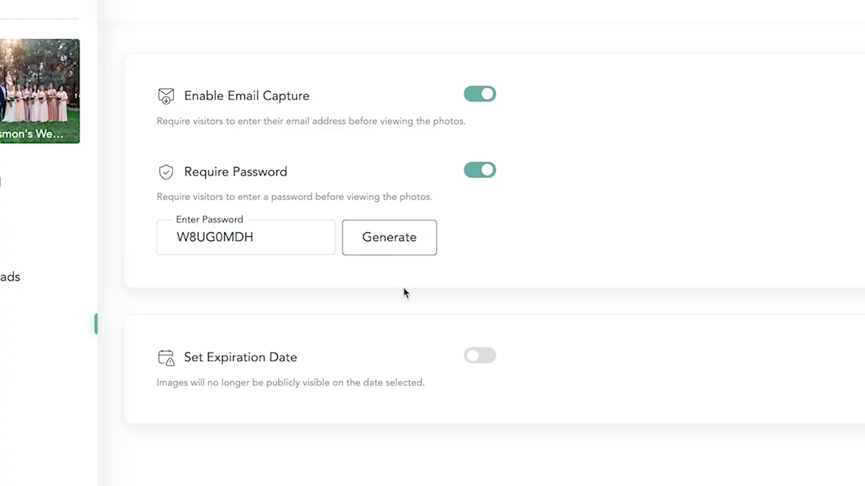
Step: Enable the gallery's expiration date and set it to 08/30/2024
click(477, 357)
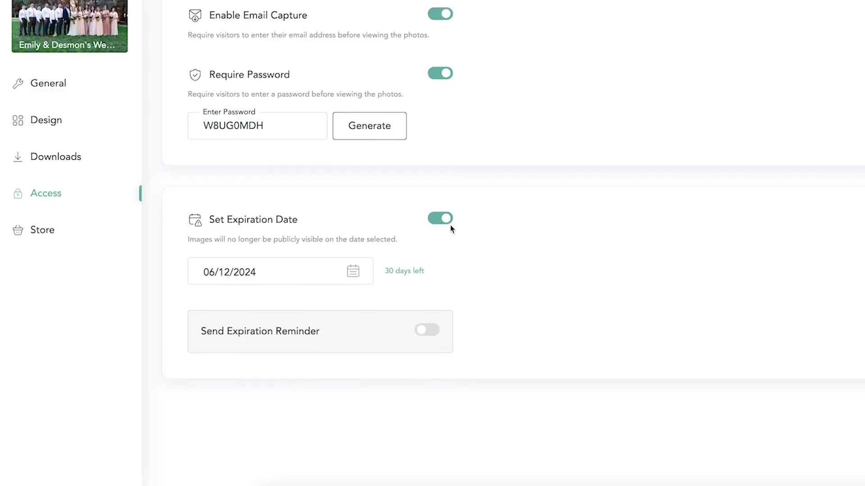
click(351, 273)
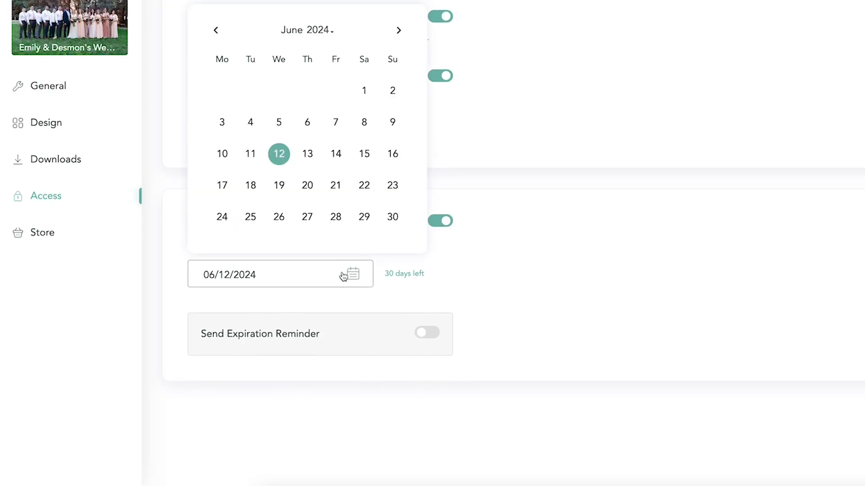
click(396, 33)
click(397, 33)
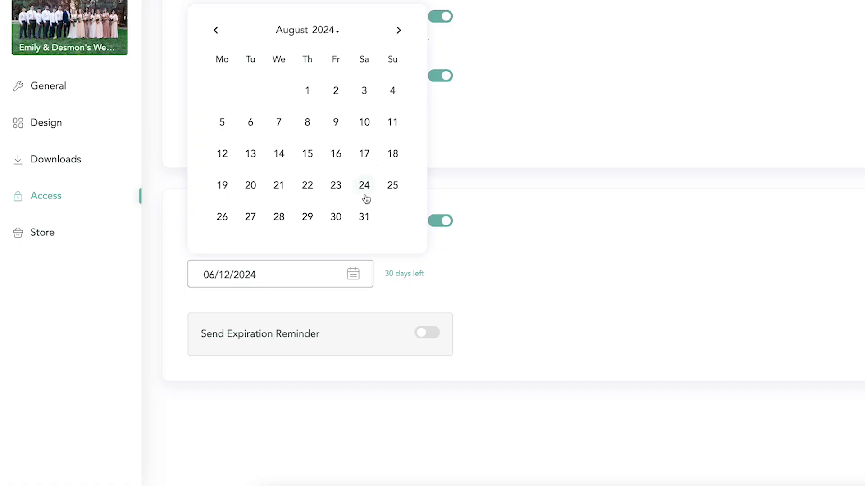
click(337, 219)
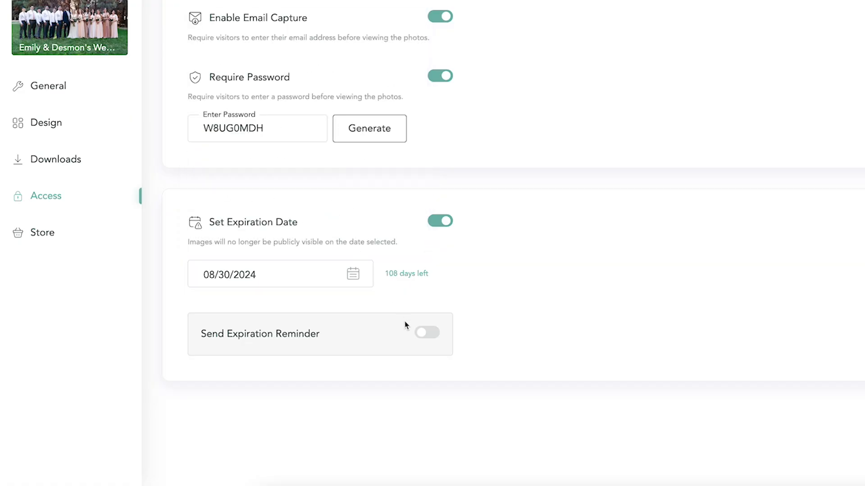
Step: Enable the expiration reminder and set it to be sent 14 days before expiration
click(426, 334)
scroll(427, 337, down, 1)
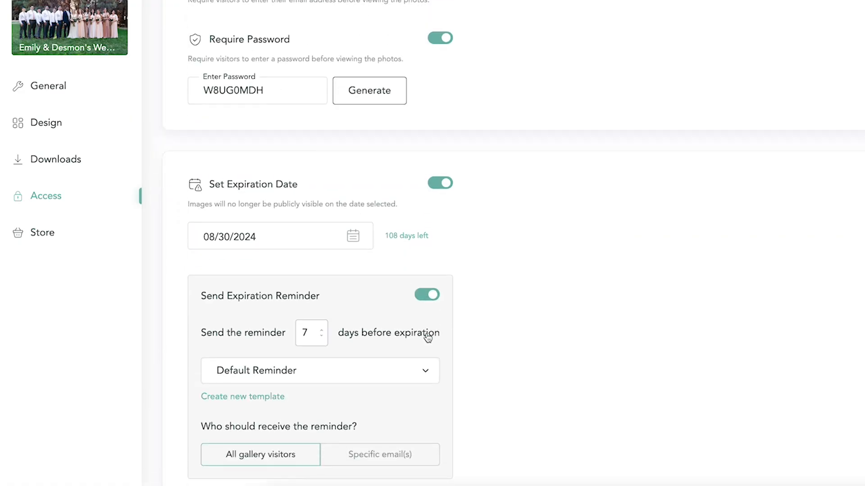
scroll(428, 336, down, 1)
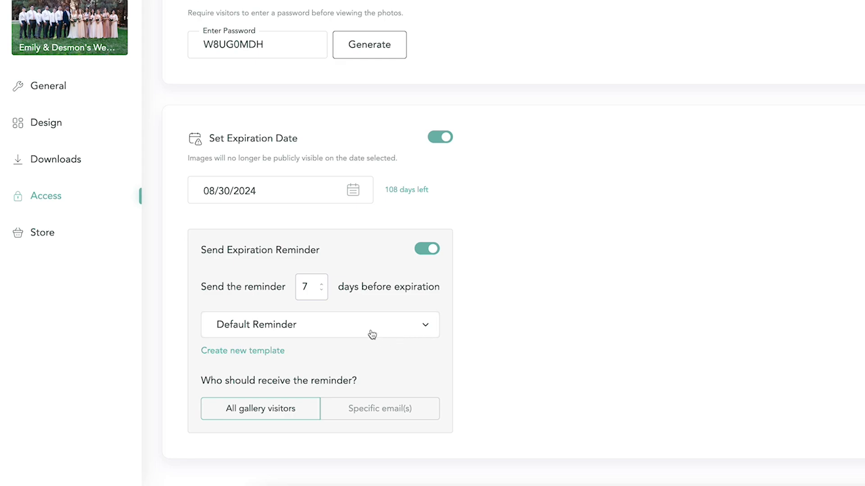
click(321, 285)
click(321, 285)
click(321, 285)
click(321, 285)
click(321, 285)
click(321, 285)
click(321, 285)
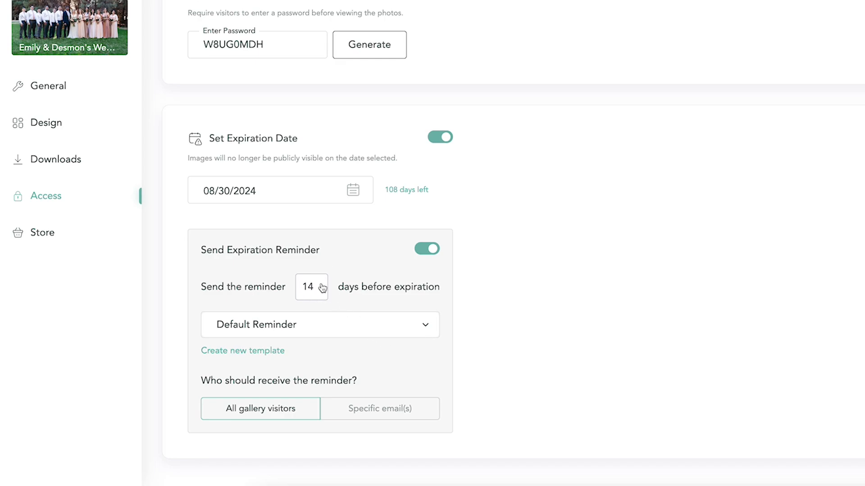
Step: Check the reminder template choices, try specific emails as recipients, and return the recipients to all gallery visitors
click(332, 334)
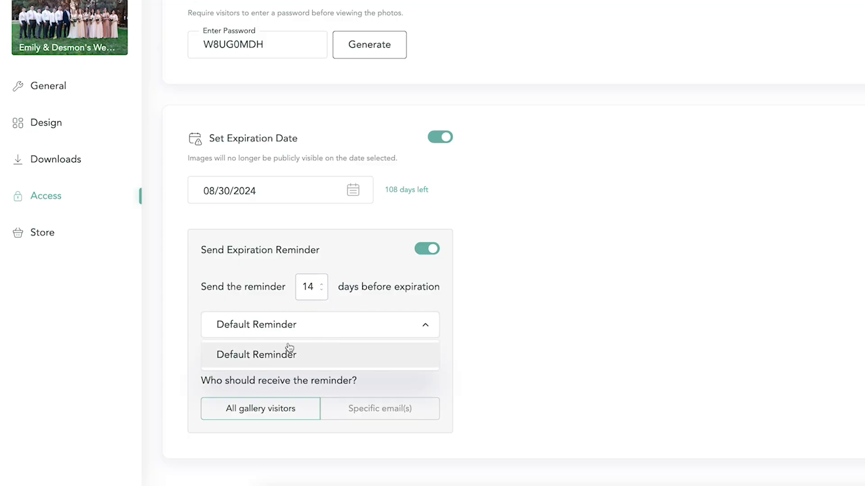
click(450, 348)
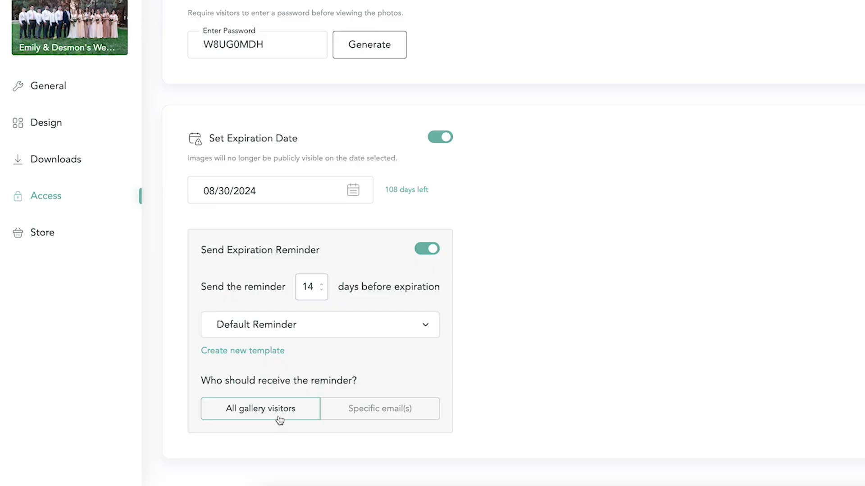
click(370, 420)
scroll(369, 419, down, 1)
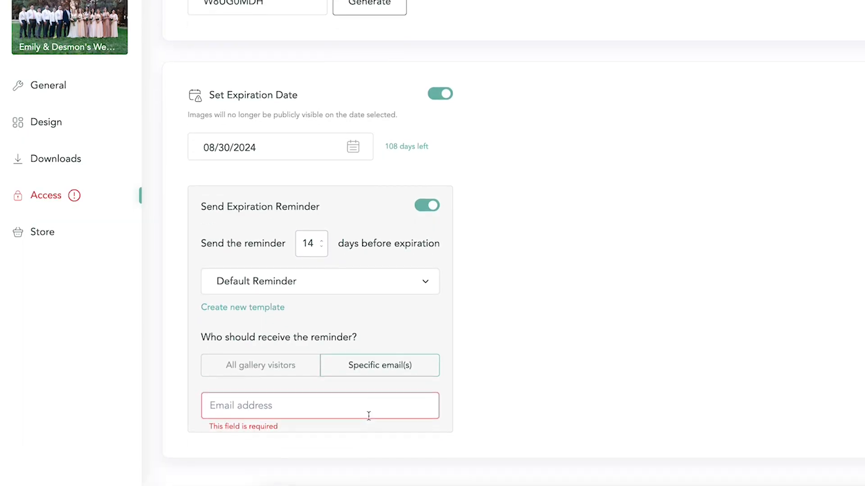
click(293, 371)
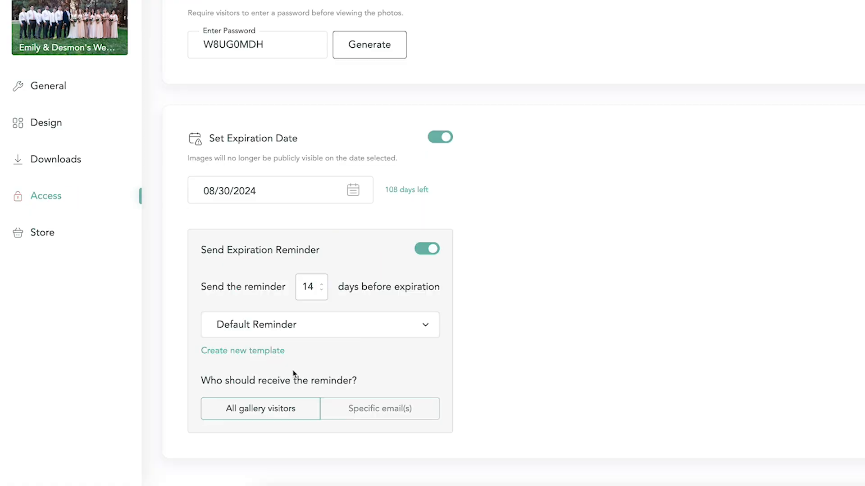
Step: Open the Store settings and choose Print Store as the sales catalog
click(60, 233)
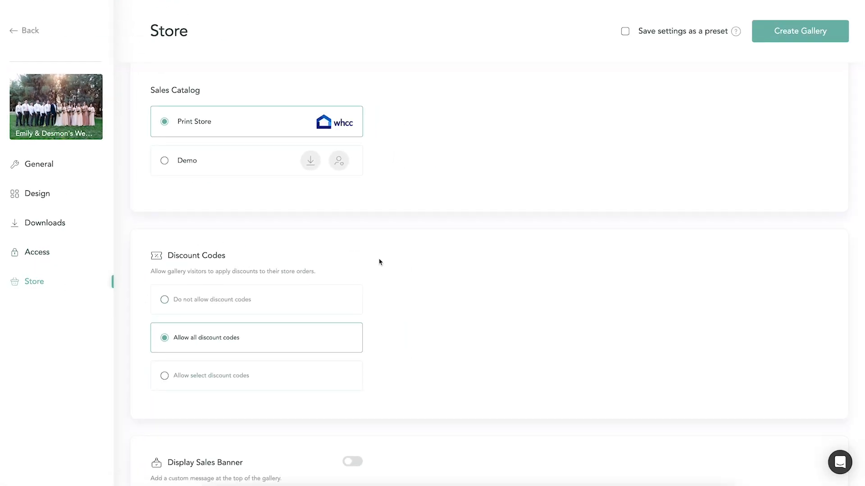
scroll(440, 221, up, 2)
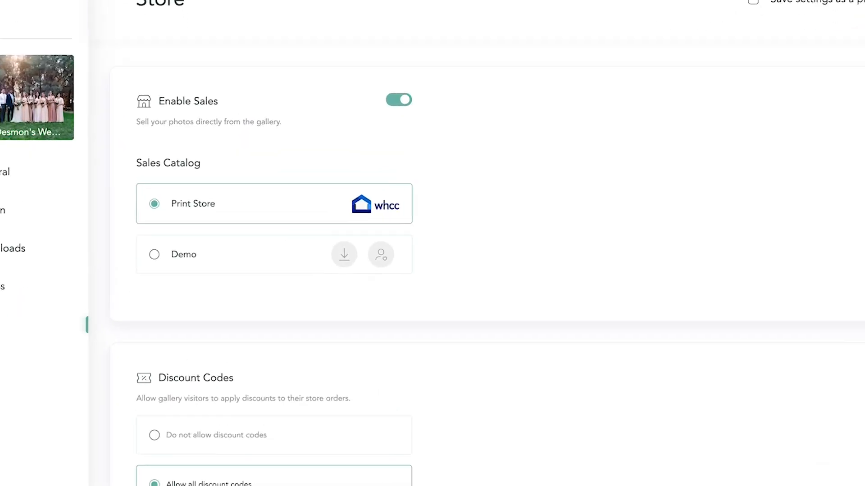
click(227, 275)
click(238, 239)
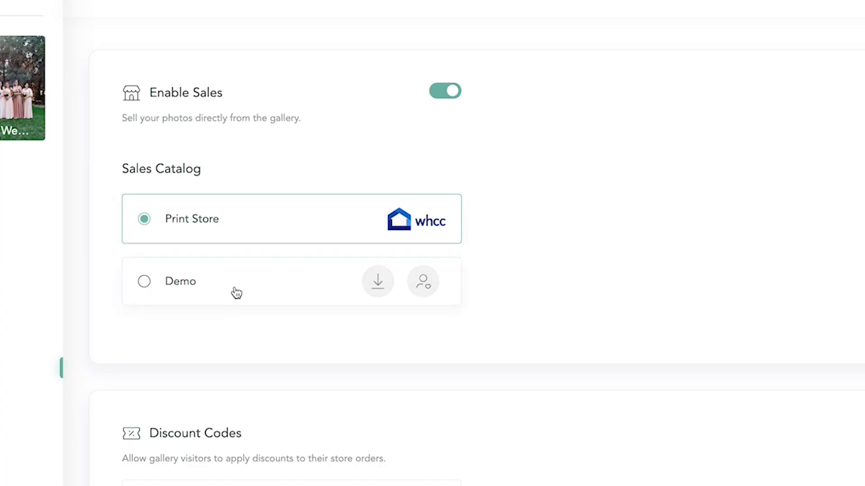
Step: Try the other discount code options, browse the selectable codes, and return to allowing all discount codes
scroll(235, 276, down, 6)
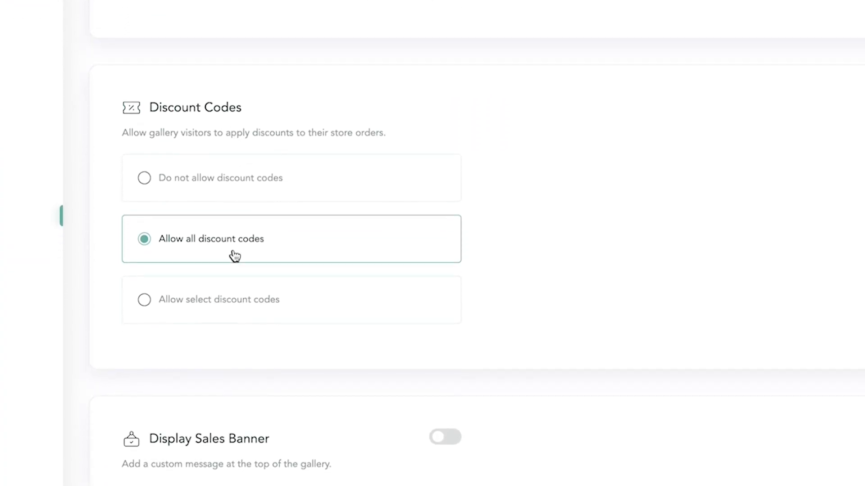
click(248, 201)
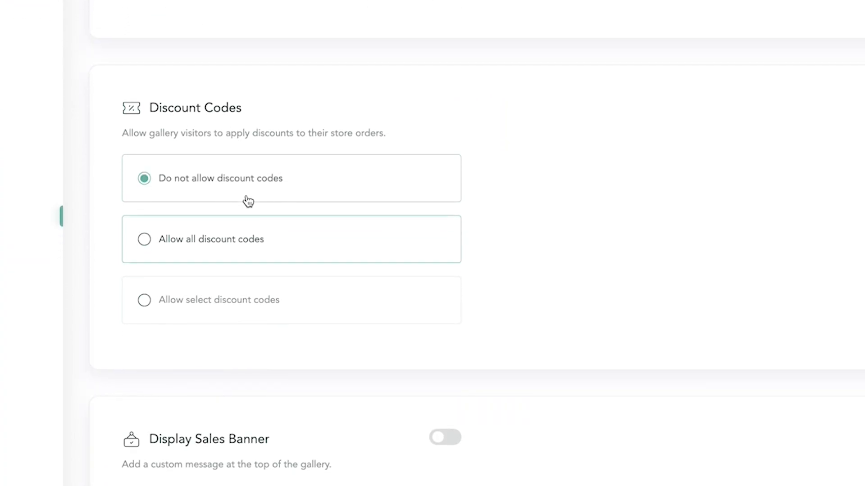
click(227, 285)
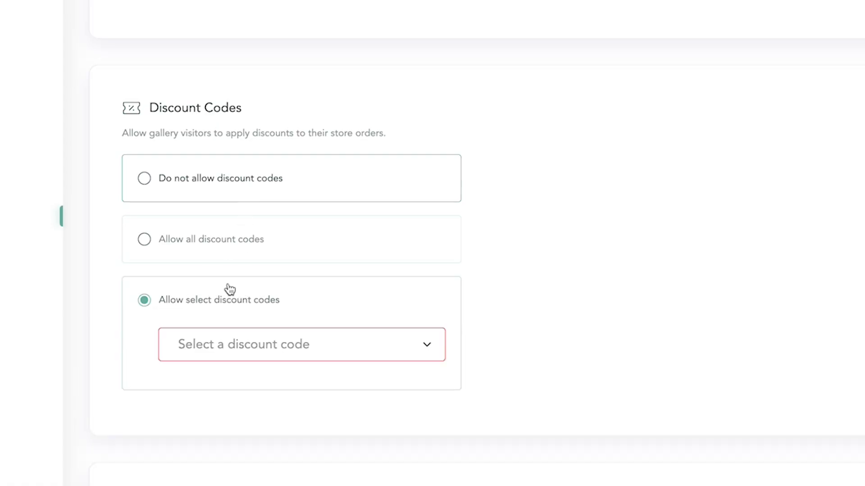
click(278, 356)
scroll(305, 457, down, 3)
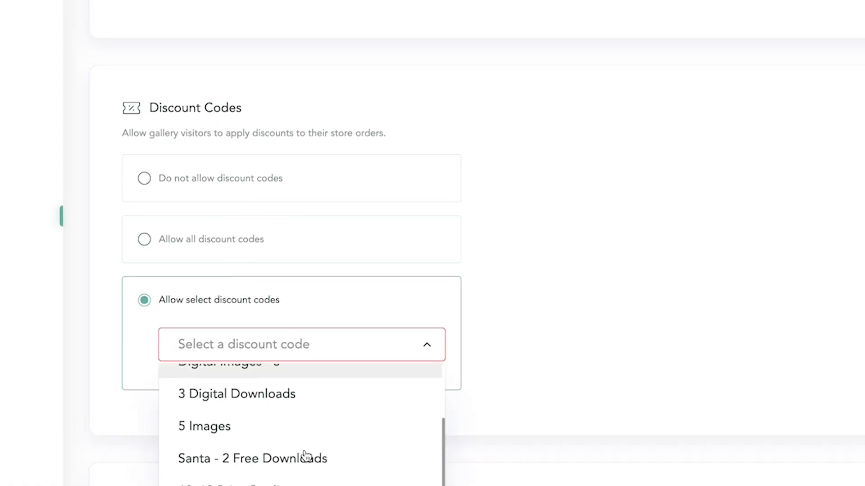
scroll(302, 453, up, 2)
scroll(297, 445, up, 1)
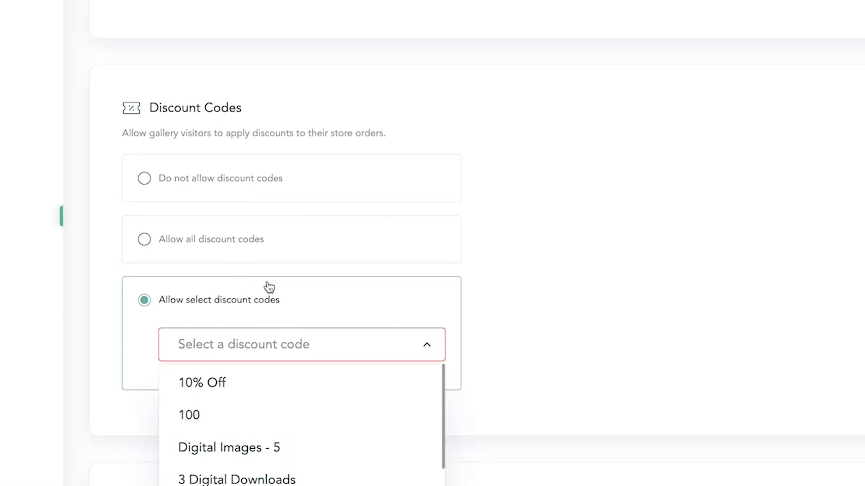
click(266, 255)
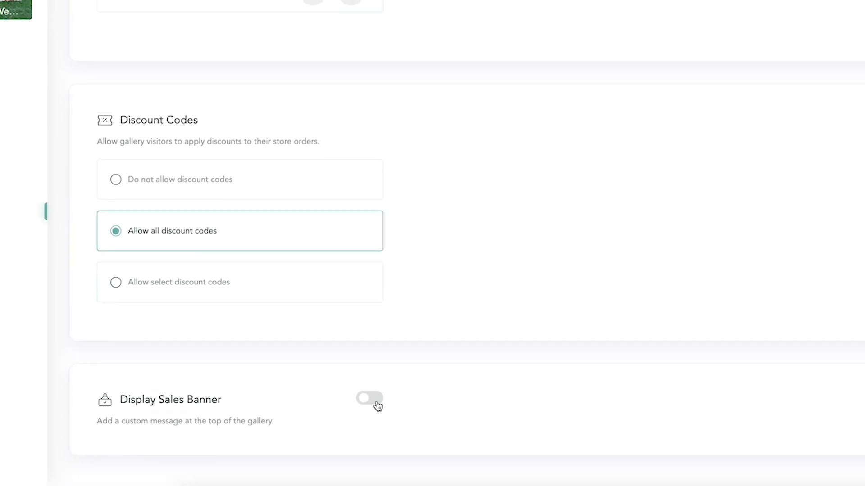
Step: Enable the sales banner with the text "Use code 'SAVE20' for 20% off!"
click(378, 406)
scroll(443, 401, down, 3)
scroll(443, 402, down, 2)
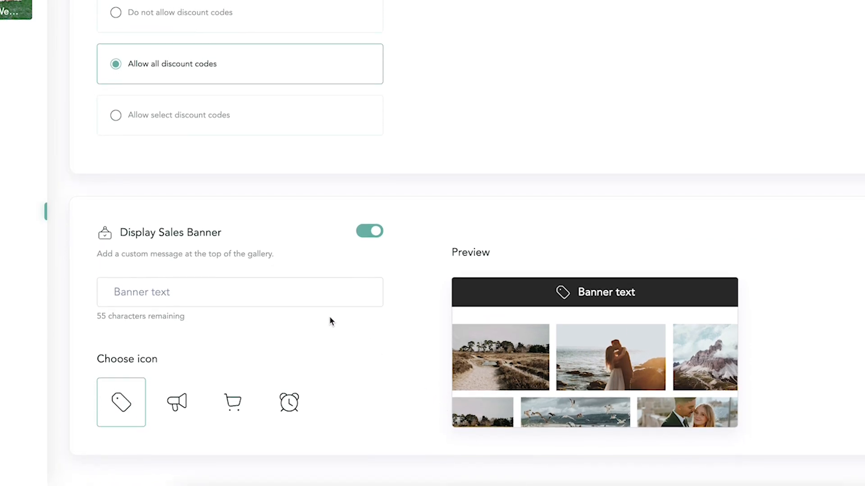
click(283, 293)
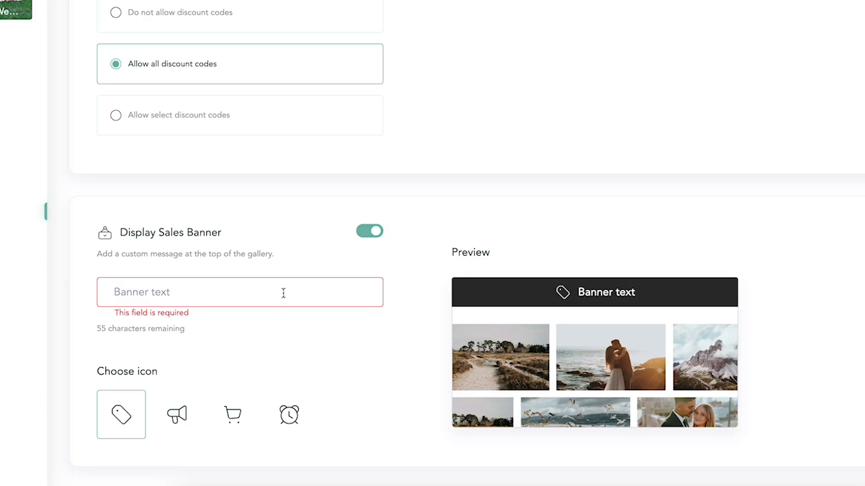
text(Use code ')
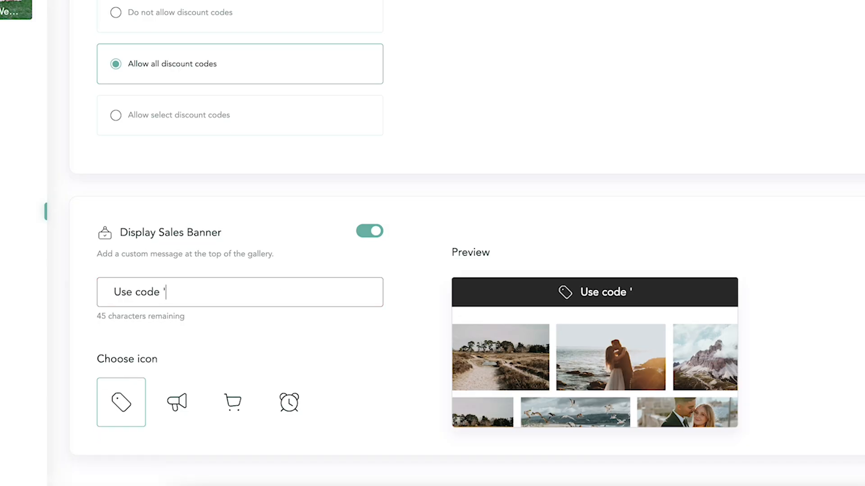
text(SAVE20' for )
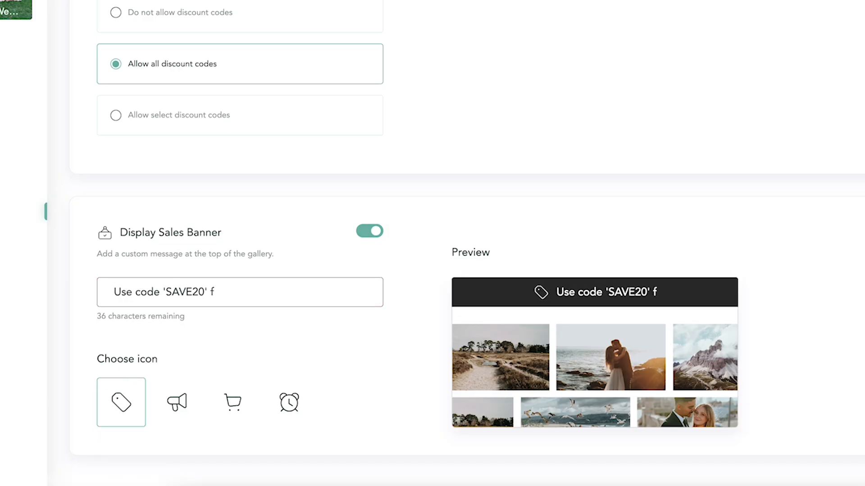
text(20% off!)
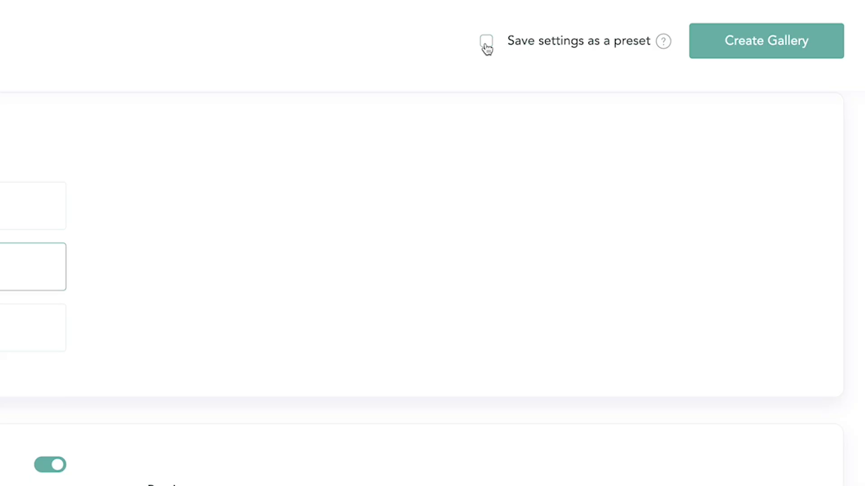
Step: Create the gallery, save its settings as a preset named "Sample Preset", and dismiss the publishing dialog
click(486, 45)
click(746, 47)
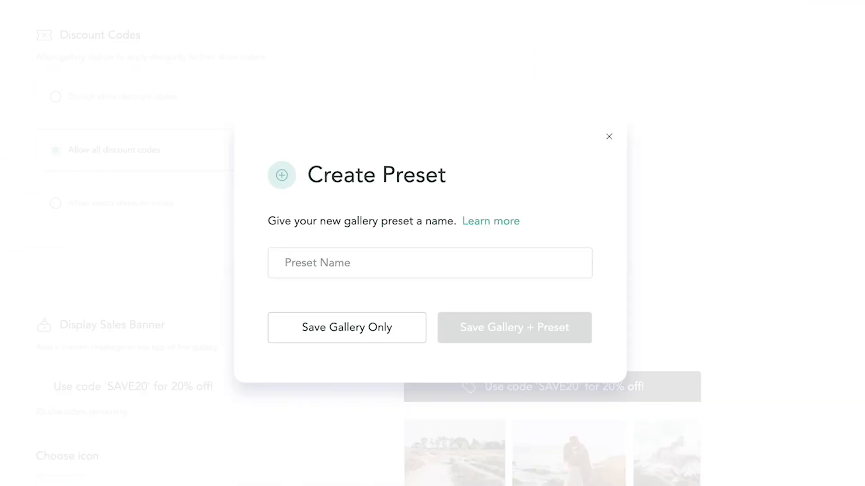
click(466, 263)
text(Sample Preset)
click(512, 342)
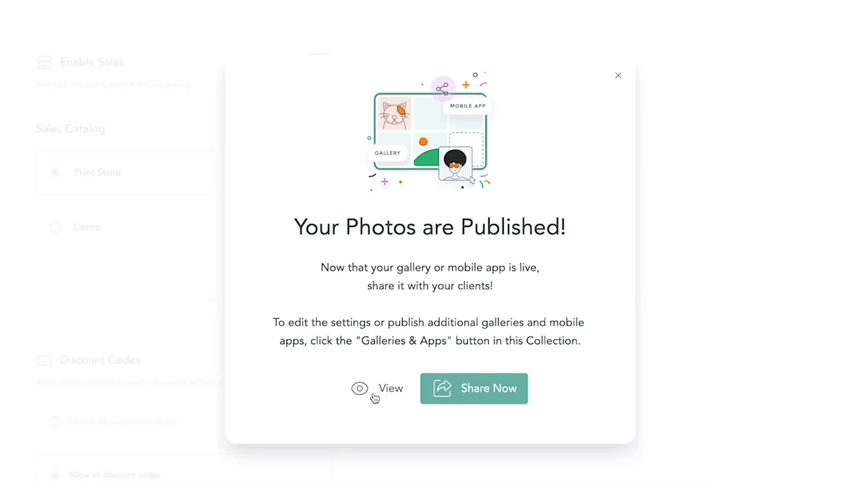
click(455, 402)
click(618, 75)
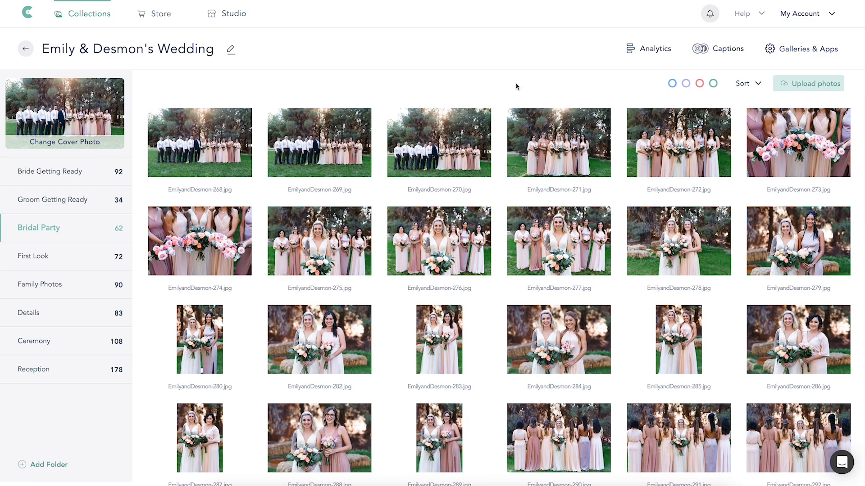
Step: Open the collection's Galleries & Apps overview and check the saved gallery presets
click(805, 48)
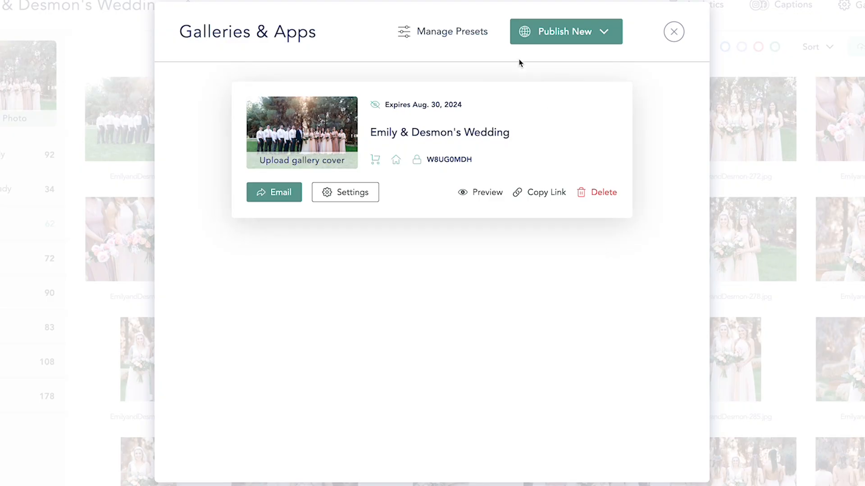
click(468, 32)
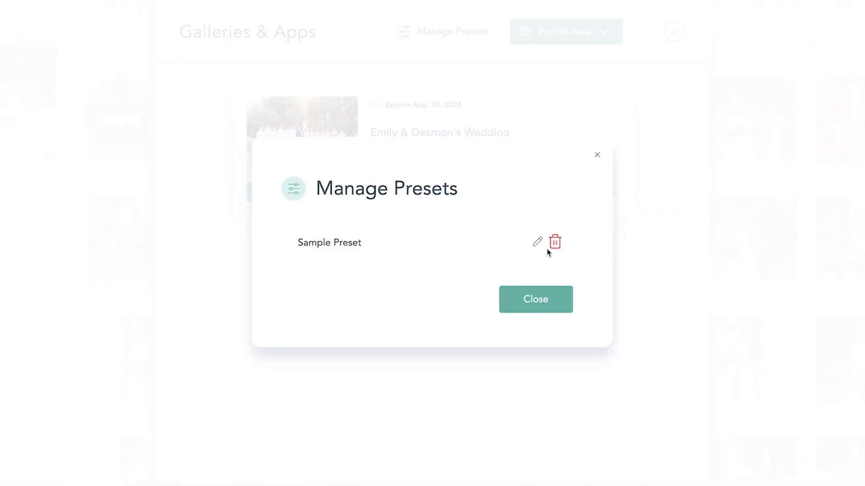
click(541, 302)
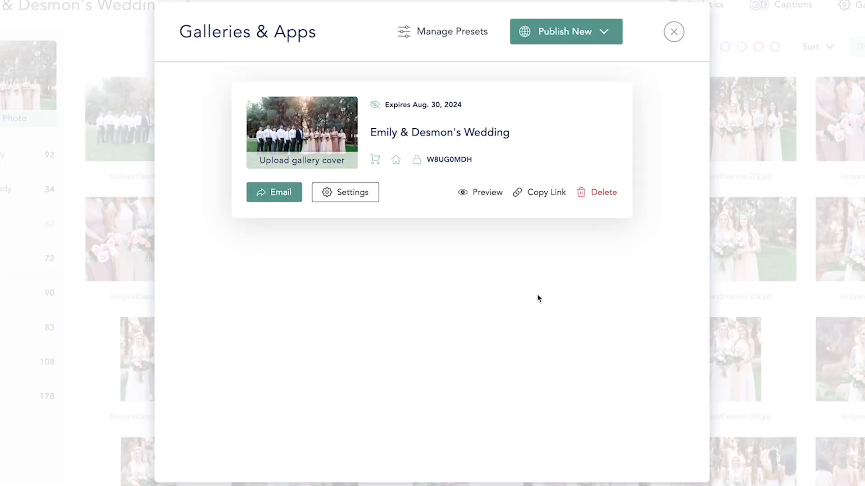
Step: Start publishing a new gallery from the saved preset and name it with the couple's first names
click(614, 32)
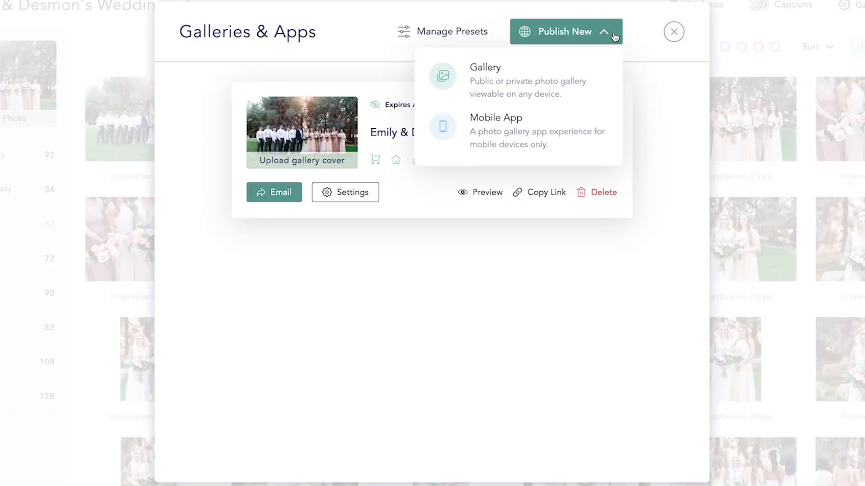
click(601, 77)
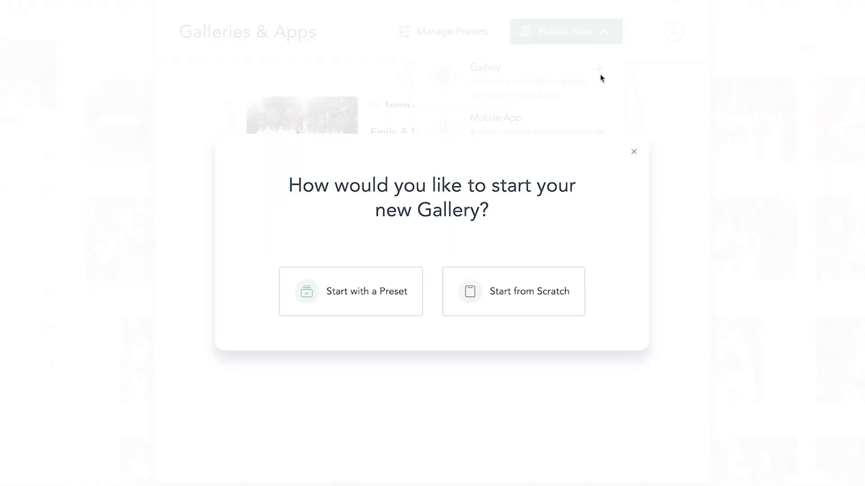
click(392, 301)
click(350, 299)
text(Emily & Desmon)
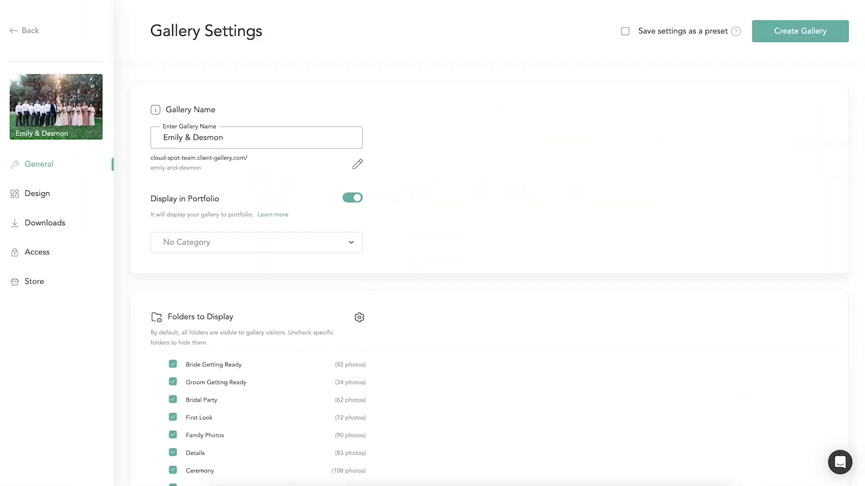
Step: Append "portfolio" to the gallery's web address and assign the gallery to the Wedding portfolio category
click(359, 164)
click(221, 168)
text(tfolio)
click(357, 165)
click(355, 240)
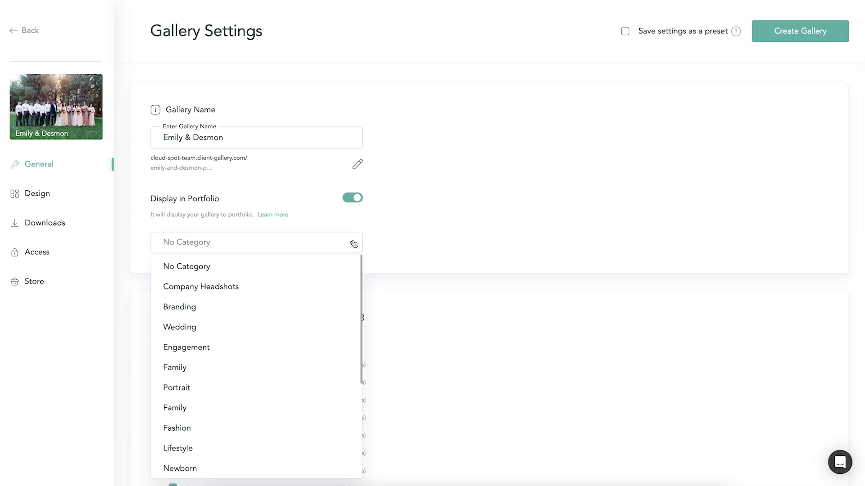
click(336, 326)
Step: Turn off the gallery's call to action button and disable free downloads, keeping the preset's design settings
scroll(361, 336, down, 3)
scroll(362, 336, down, 10)
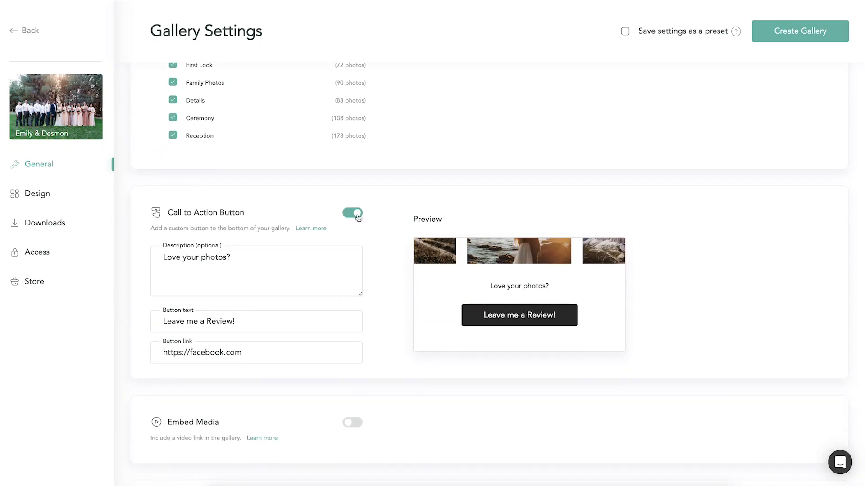
click(358, 218)
scroll(360, 247, down, 2)
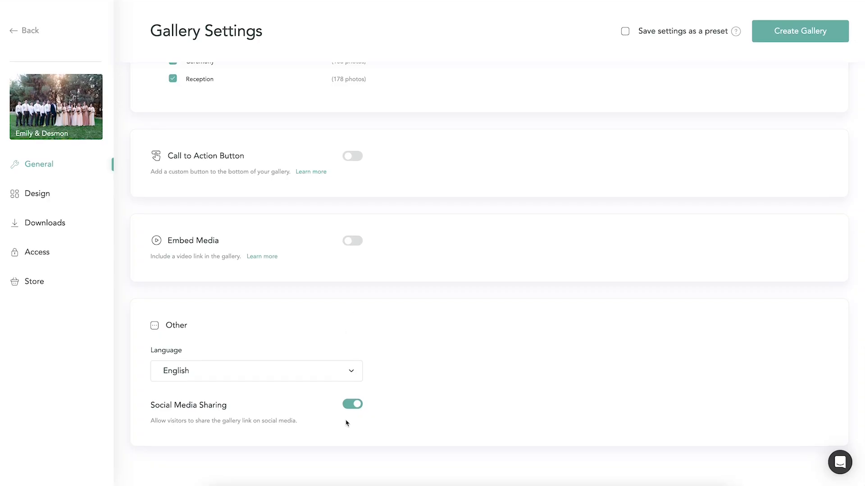
click(61, 196)
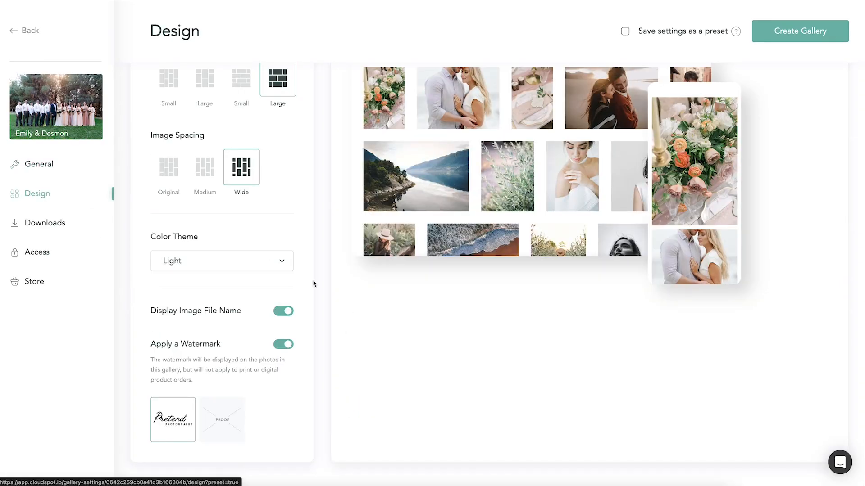
scroll(340, 290, up, 2)
click(45, 223)
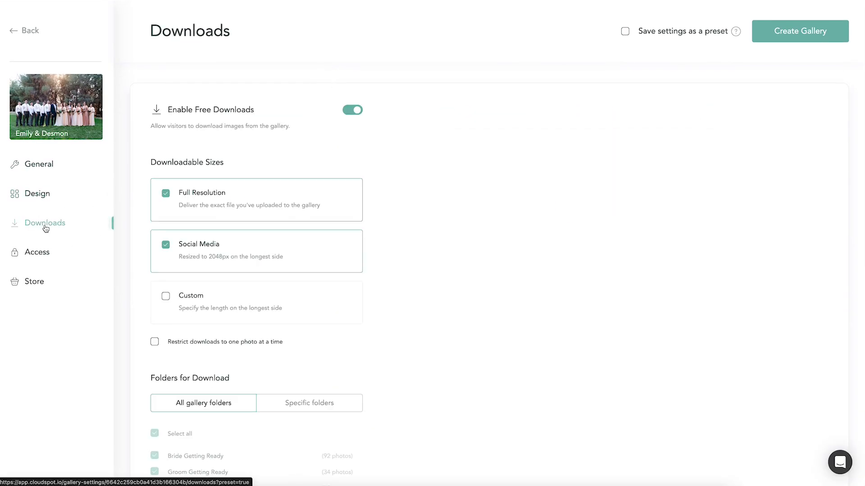
click(352, 109)
Step: Turn off the gallery's password requirement and its expiration date in the access settings
click(42, 253)
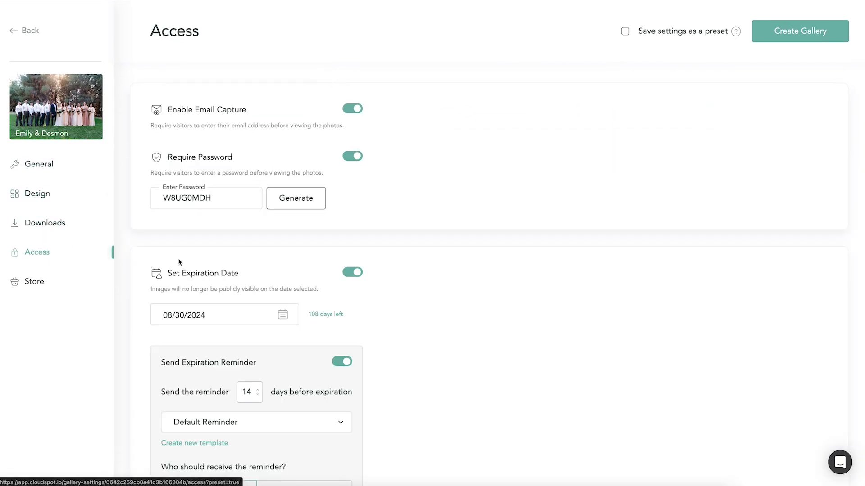
click(355, 157)
click(359, 239)
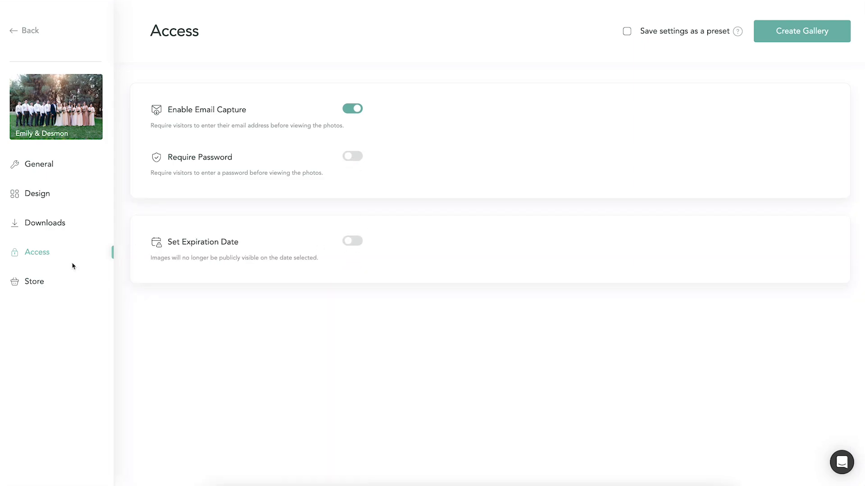
Step: Disable sales for the gallery, then create it without saving a preset and dismiss the publishing dialog
click(31, 284)
click(352, 108)
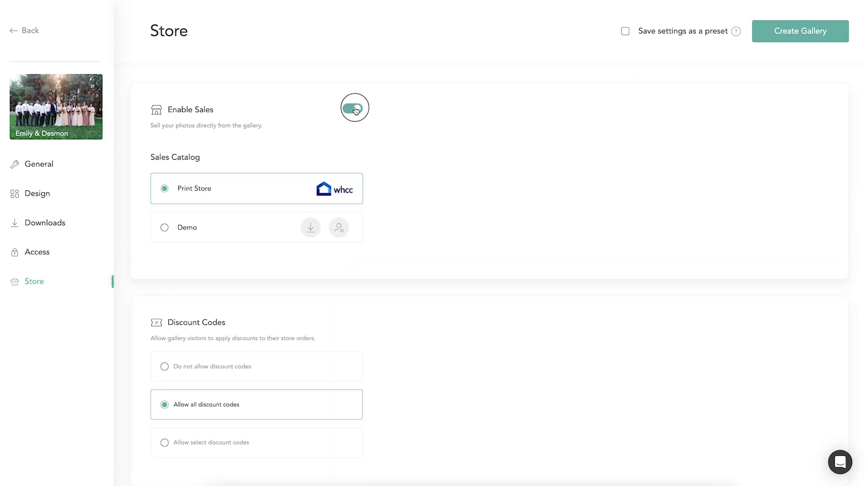
click(762, 34)
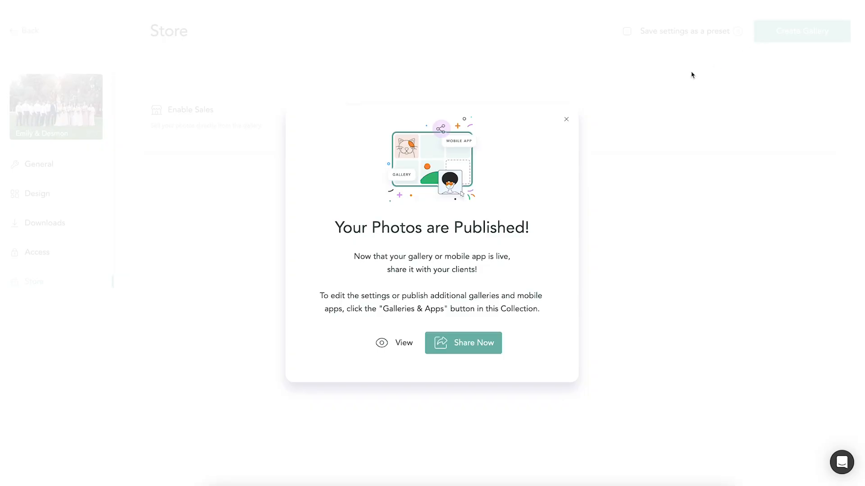
click(566, 122)
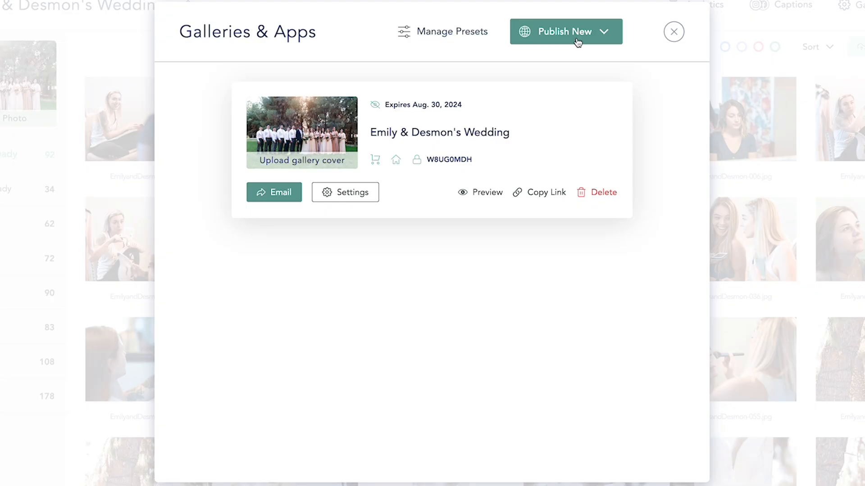
Step: Start a mobile app from scratch, examine its Design, Downloads, Access and Store settings, and return to Galleries & Apps without creating it
click(577, 41)
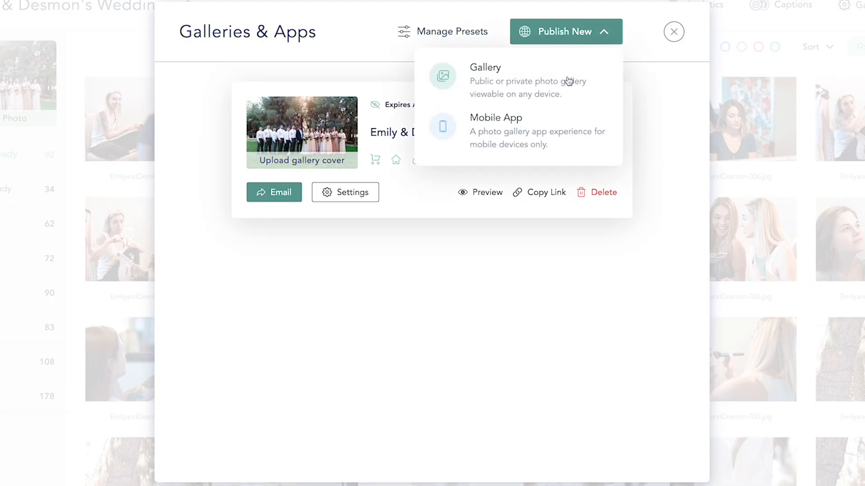
click(561, 138)
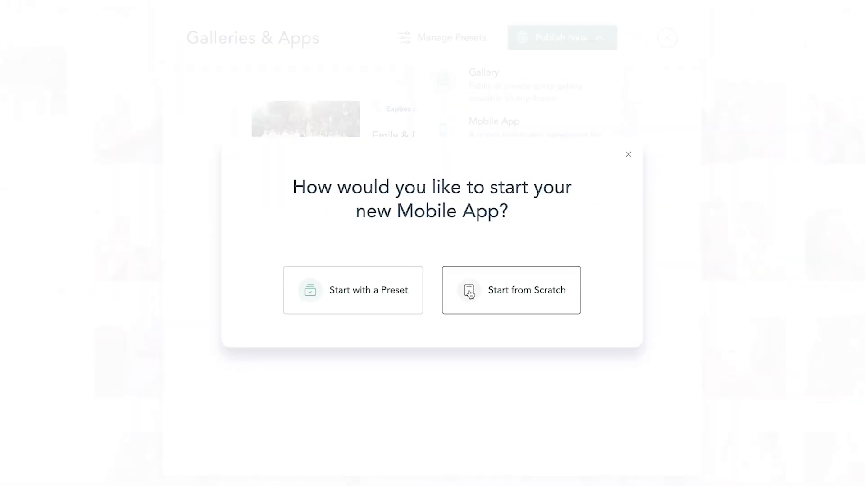
click(469, 289)
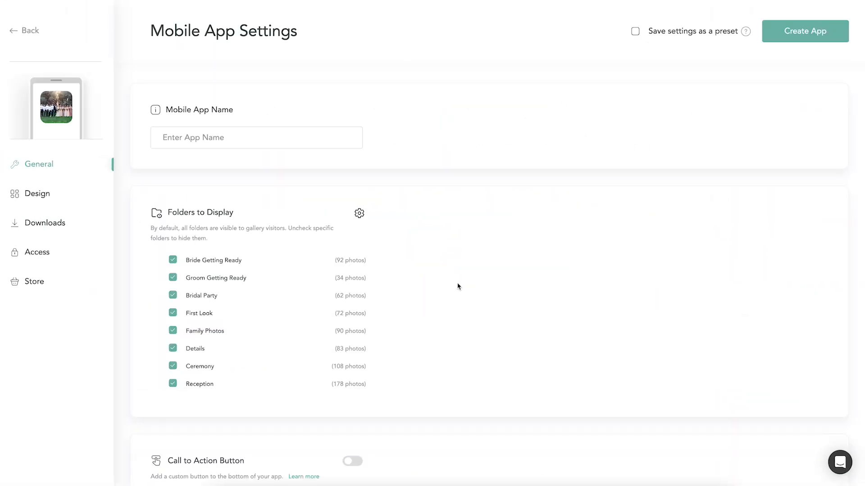
click(40, 196)
click(46, 227)
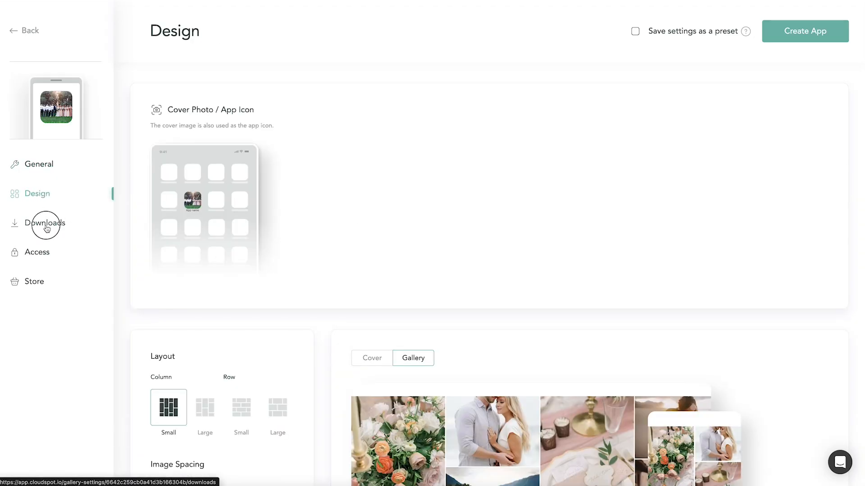
click(32, 261)
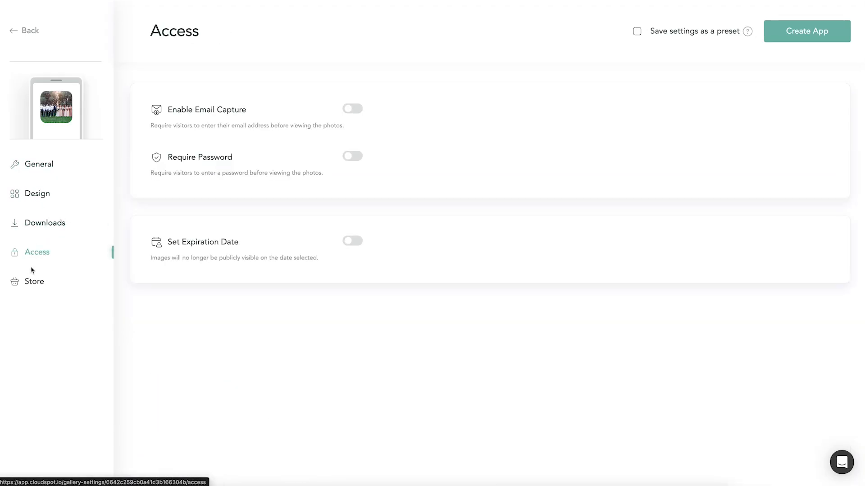
click(35, 285)
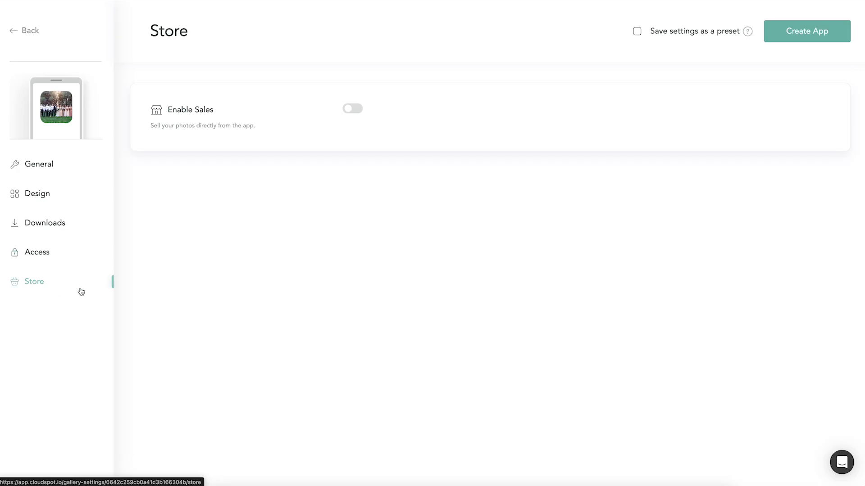
click(31, 36)
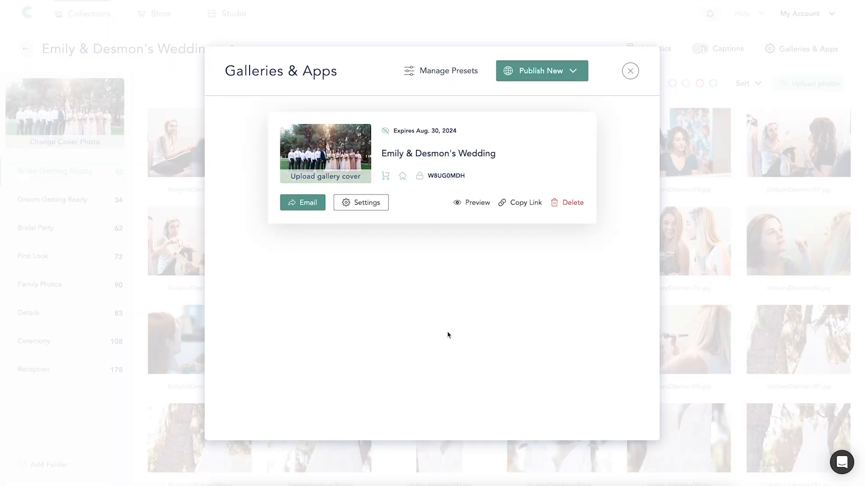